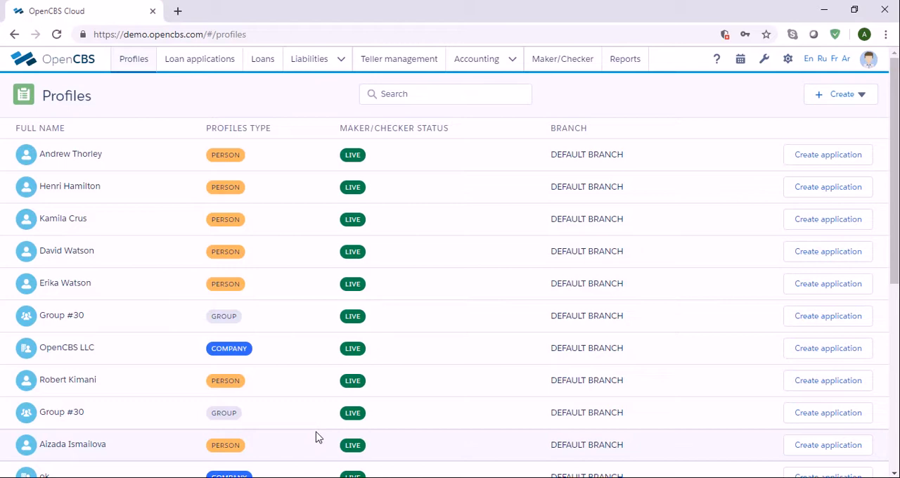
Open the first customer's profile and review its current accounts.
click(451, 163)
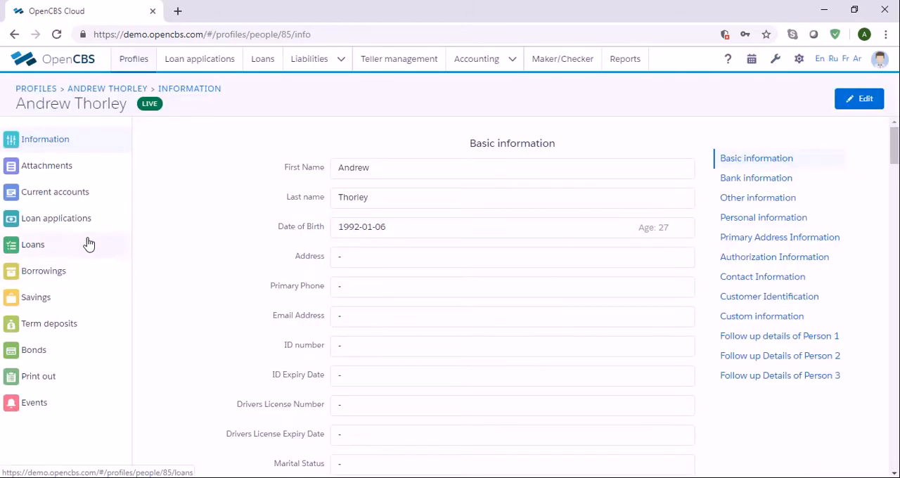
click(73, 205)
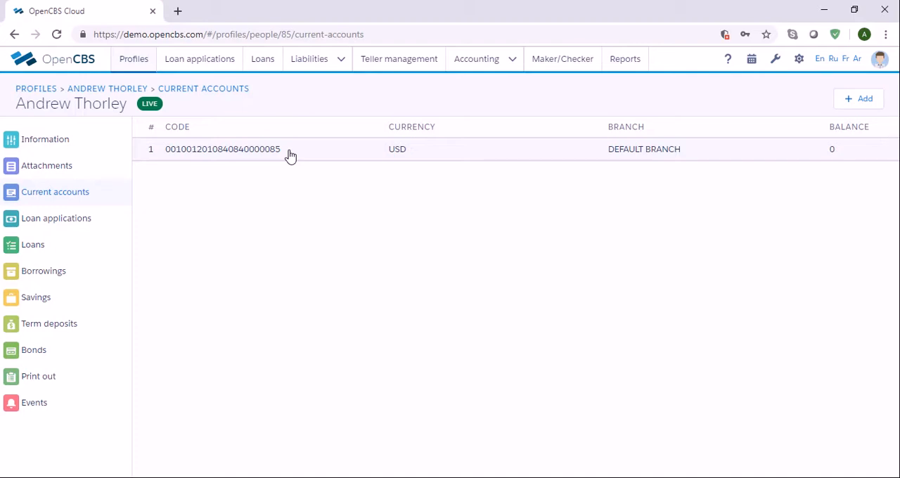
click(135, 63)
click(161, 162)
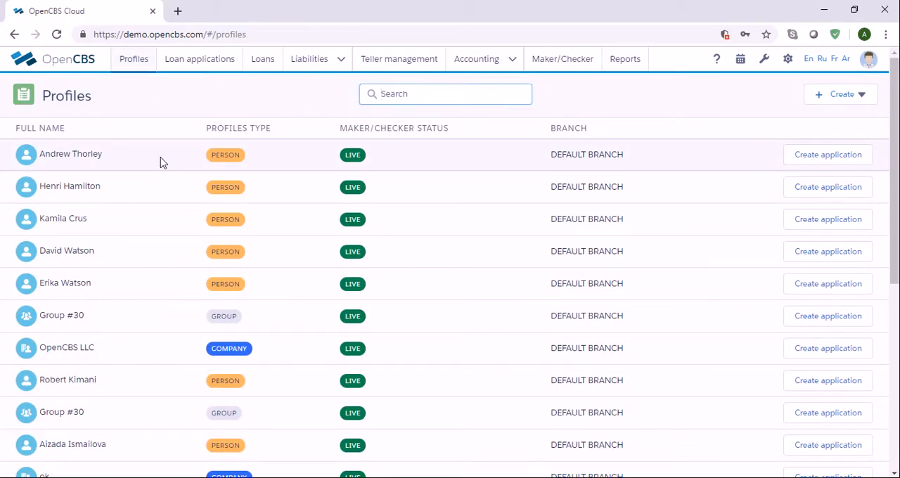
click(97, 194)
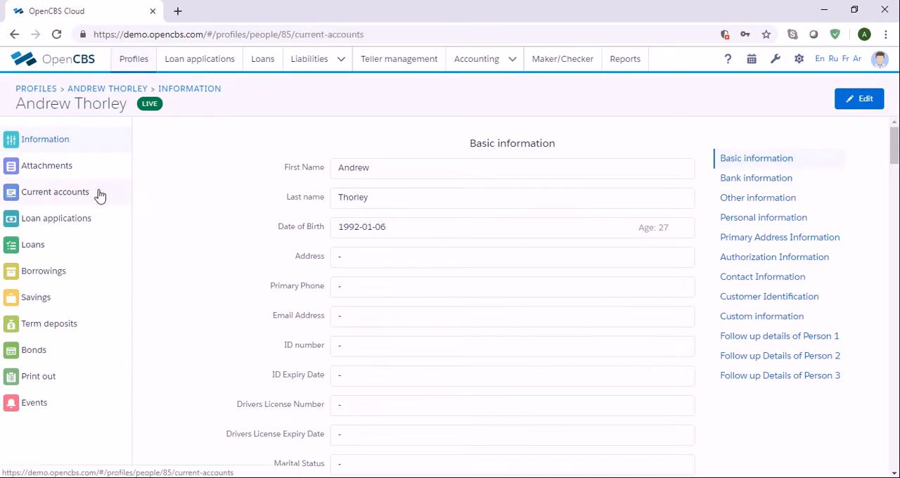
Start a teller deposit to current account and select the customer's current account.
click(412, 69)
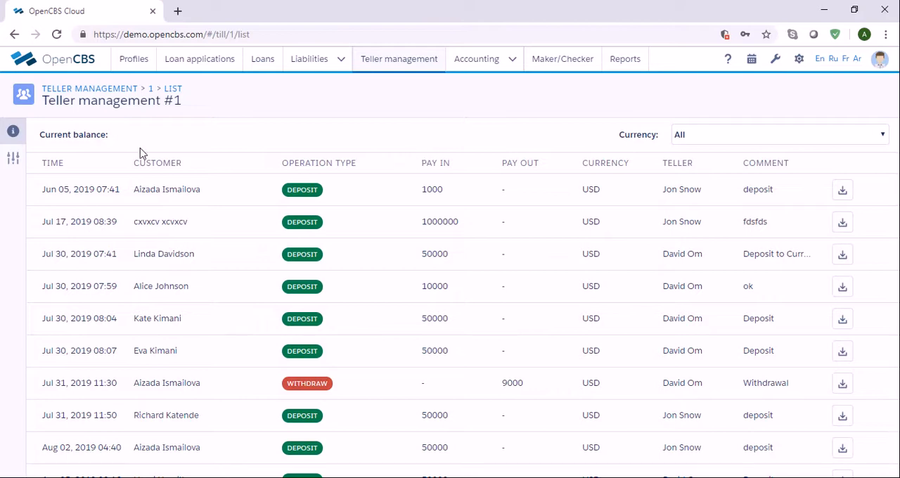
click(13, 159)
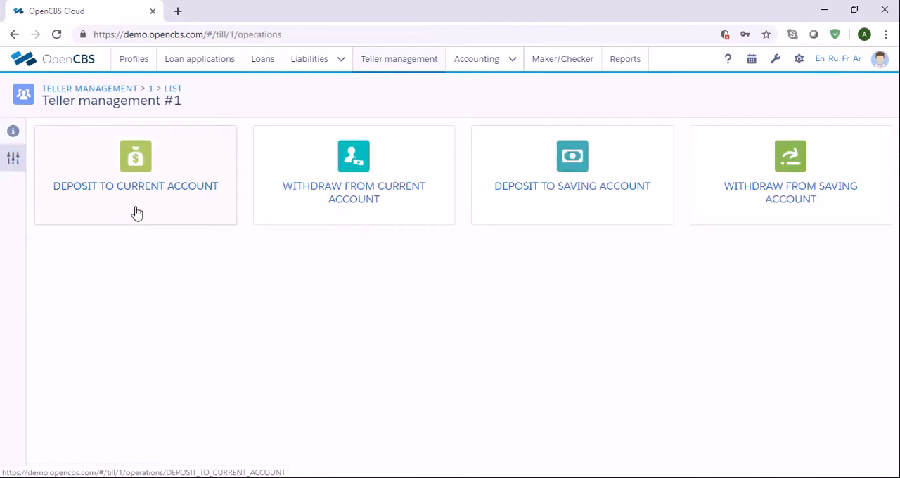
click(173, 213)
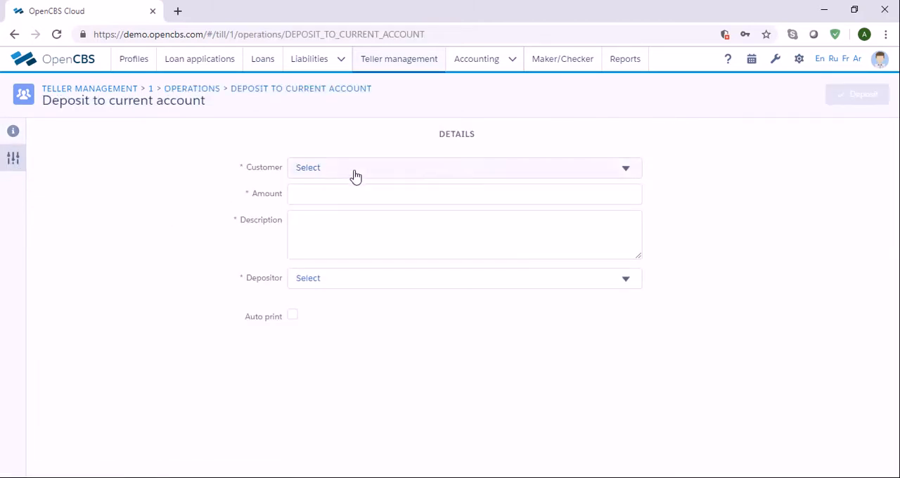
click(355, 174)
click(357, 213)
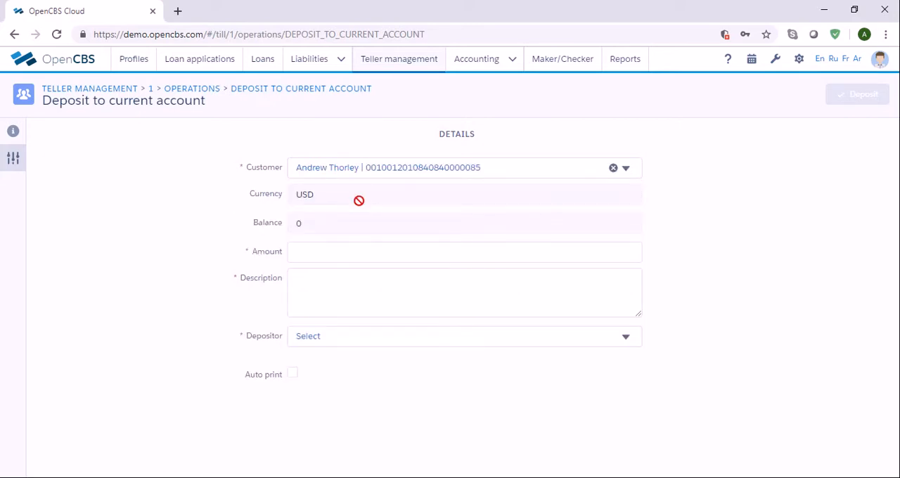
Enter a deposit amount of 50000 and the description Deposit.
click(340, 247)
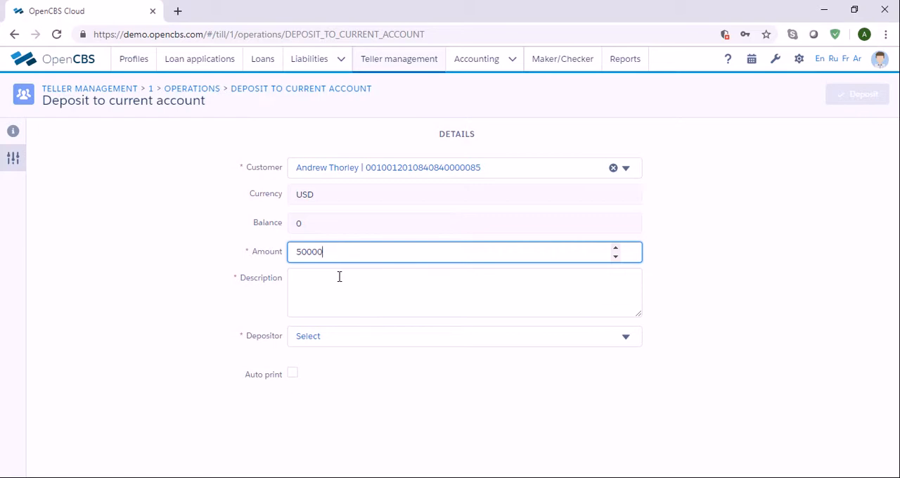
click(345, 282)
text(Deposit)
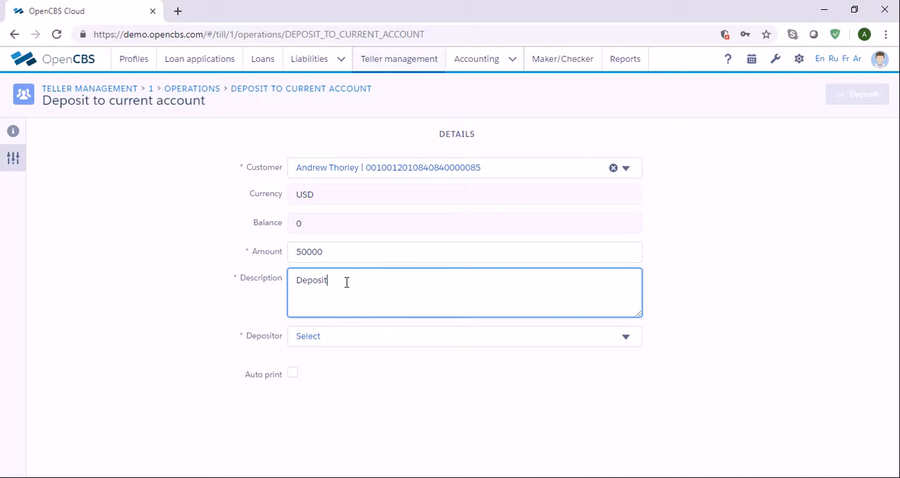
Choose the customer as depositor and submit the deposit.
click(386, 336)
click(371, 190)
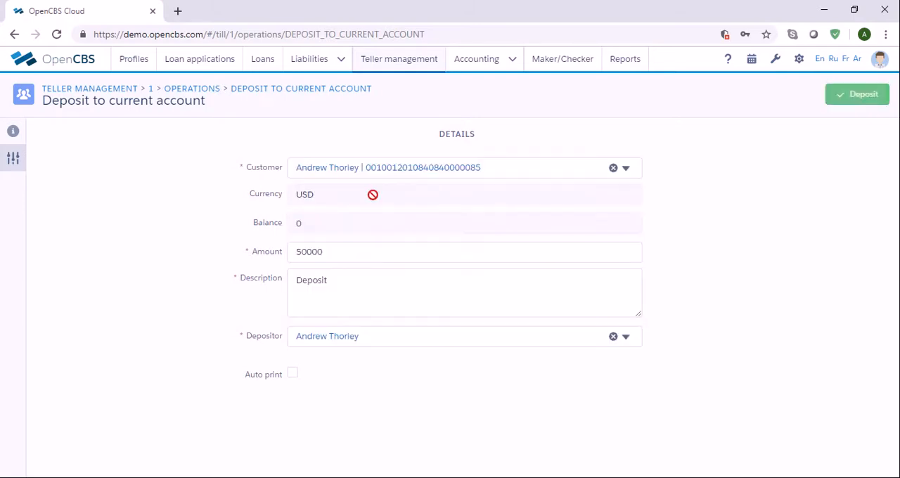
click(871, 103)
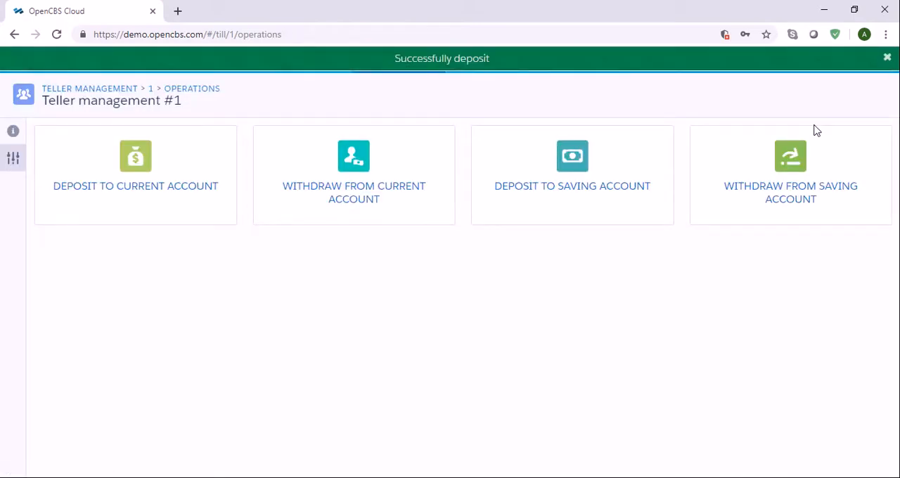
click(886, 58)
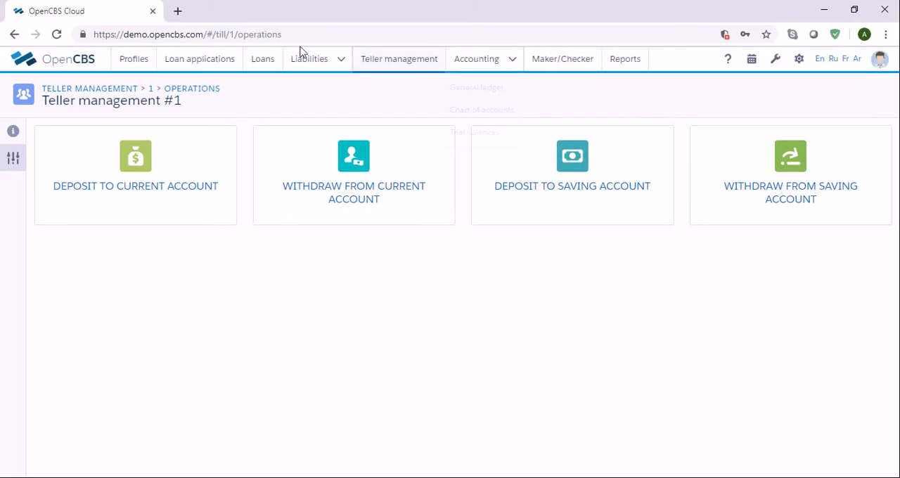
Open the customer's current accounts again to review the balance.
click(136, 70)
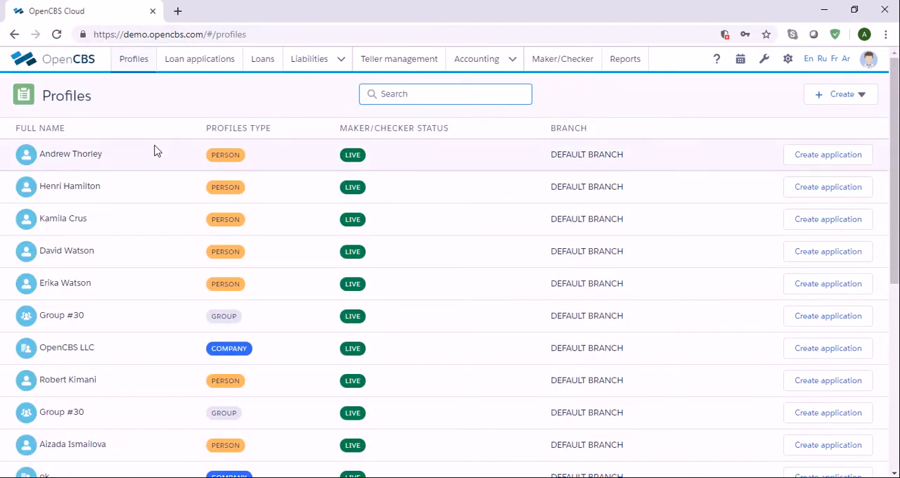
click(154, 149)
click(88, 198)
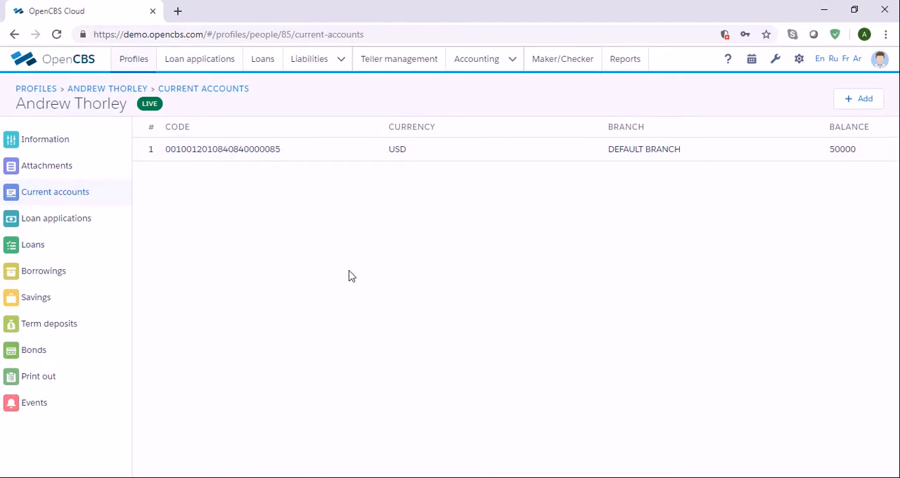
Start a new saving for the customer with the Student Savings Account001 product.
click(50, 310)
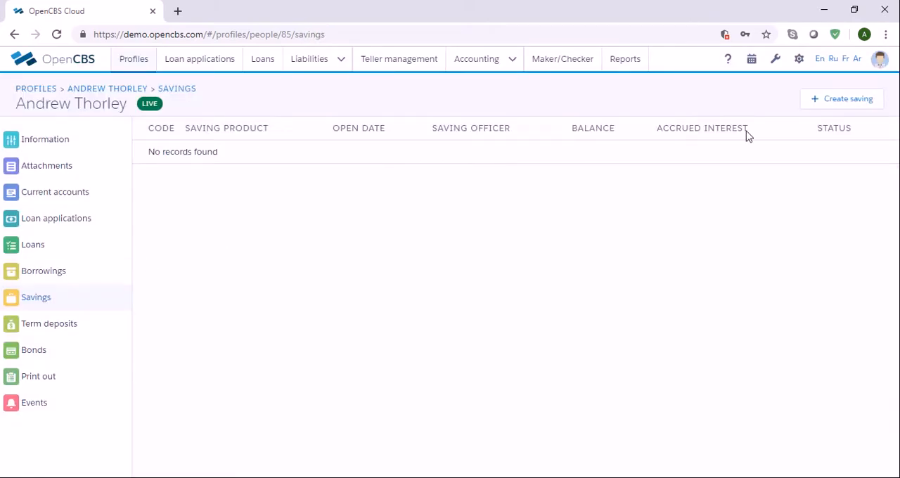
click(867, 112)
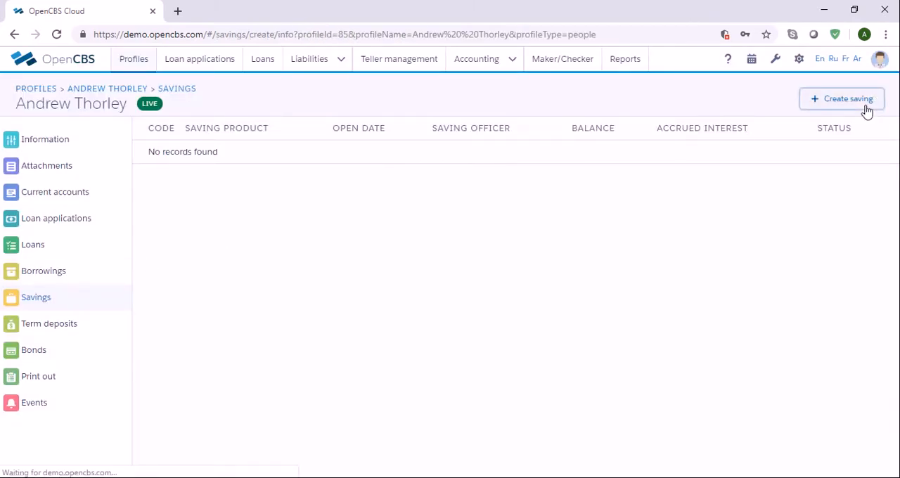
click(607, 197)
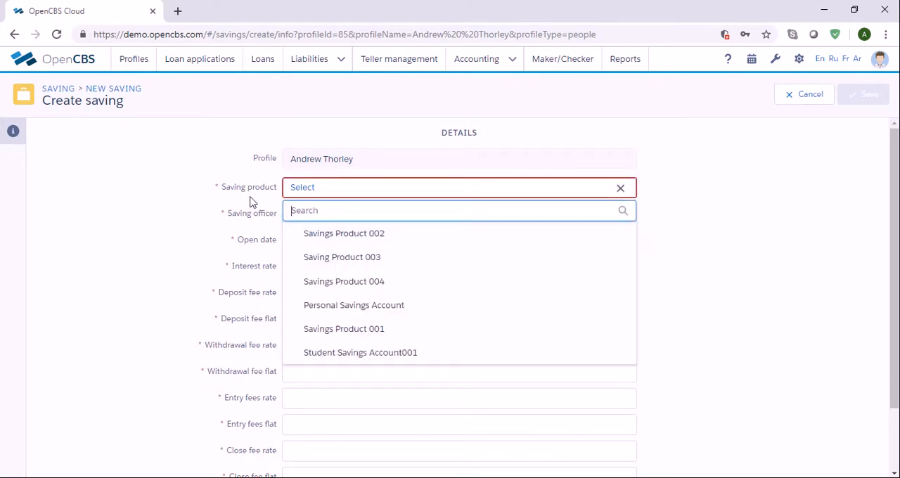
click(339, 353)
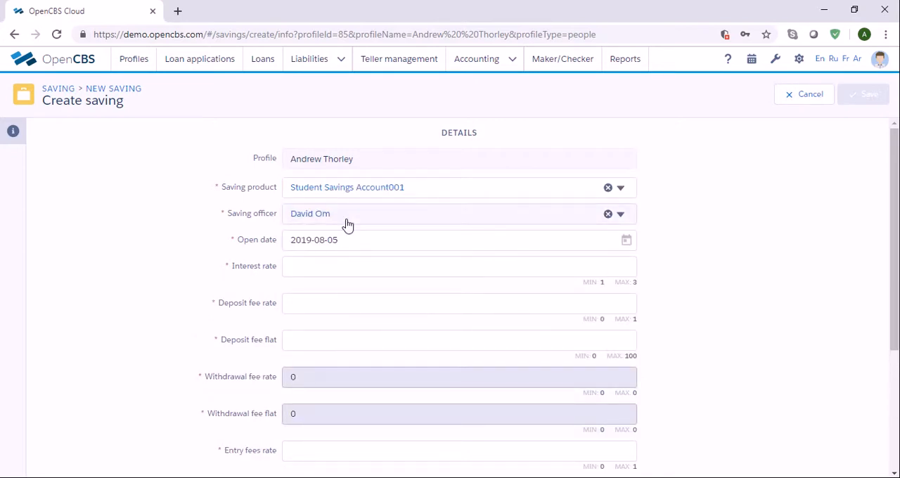
Set the open date 2019-08-05, interest rate 3, and deposit fee rate and flat to 0.
click(628, 243)
click(324, 334)
click(339, 270)
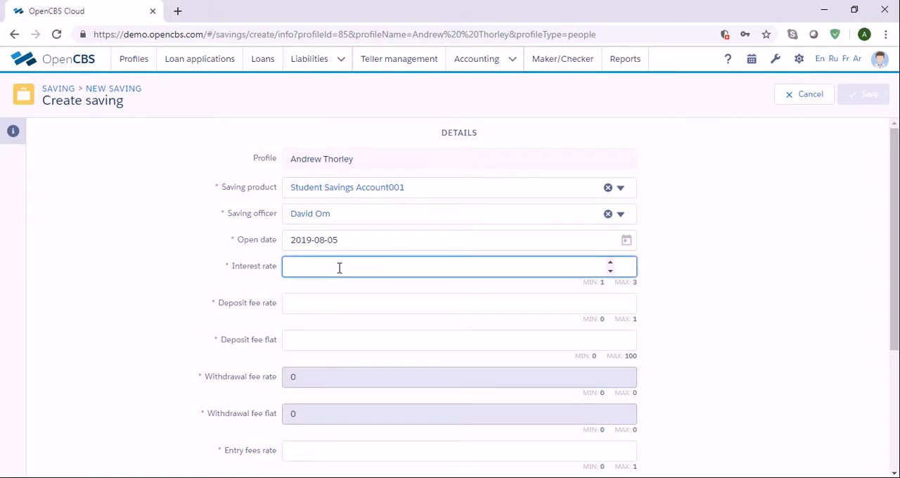
click(341, 304)
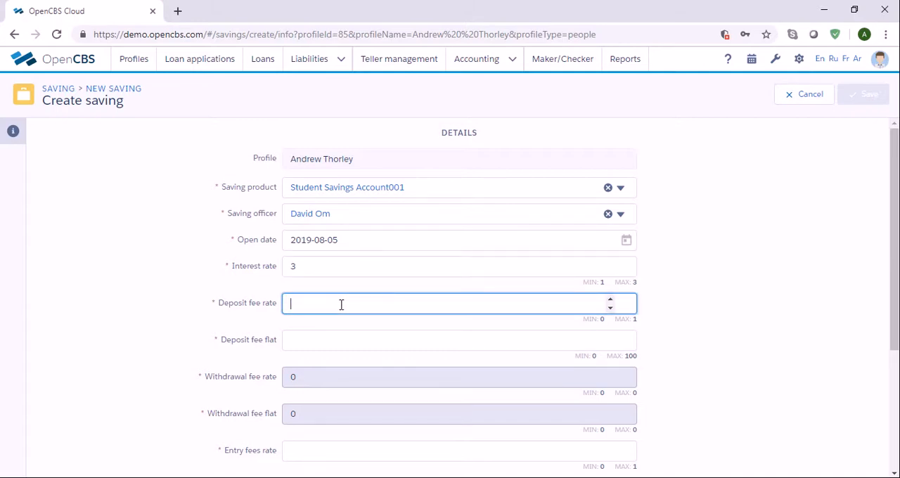
click(356, 340)
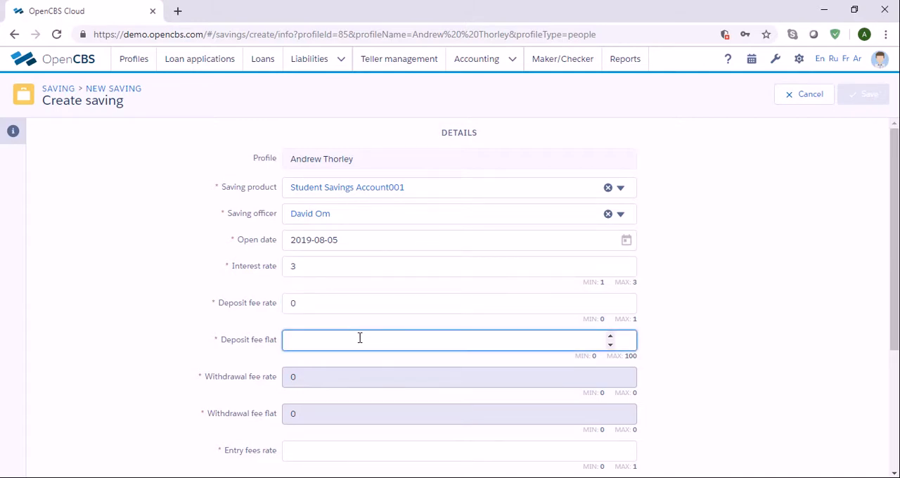
Set the entry fees rate and entry fees flat to 0.
scroll(364, 343, down, 2)
click(424, 315)
click(481, 351)
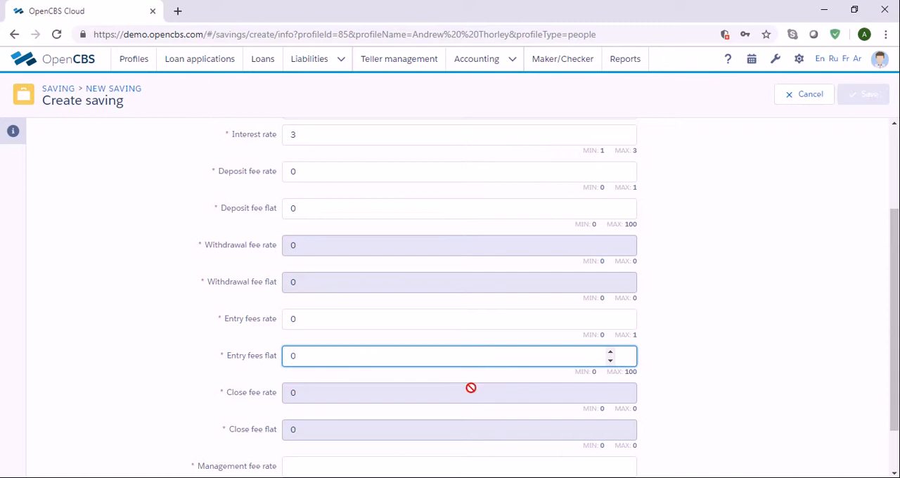
Set management fee rate 0 and management fee flat 100, then save the saving.
scroll(468, 422, down, 1)
click(448, 405)
click(456, 441)
text(100)
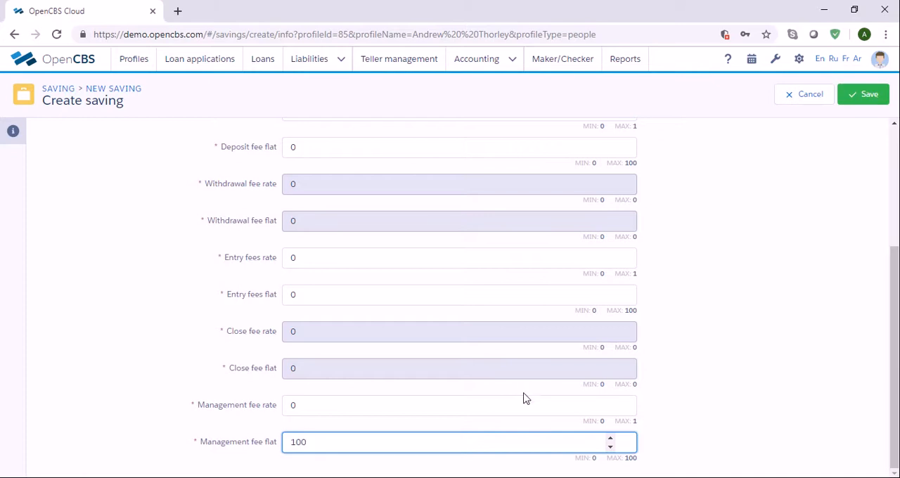
click(866, 106)
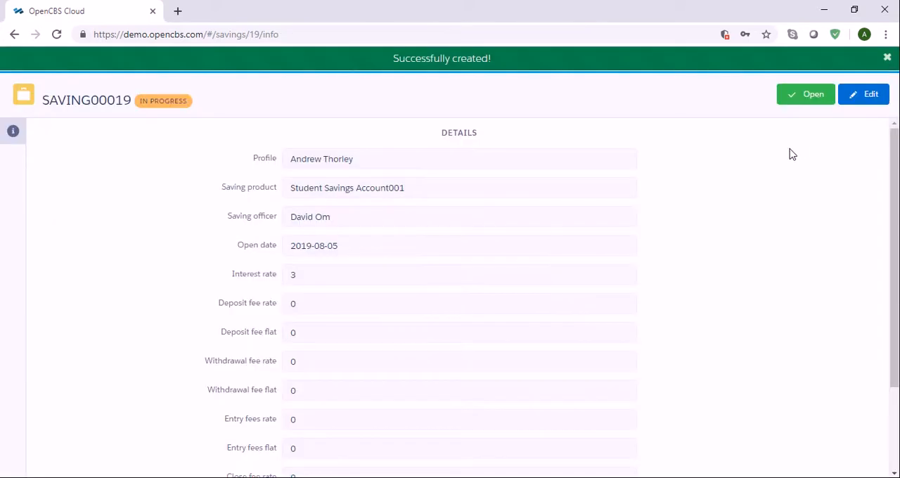
Open the saving with an initial amount of 40000.
click(799, 102)
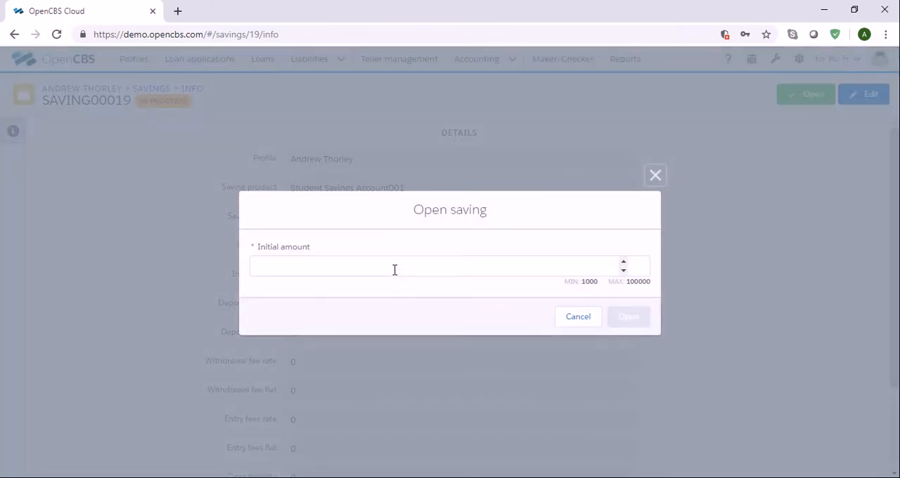
click(395, 270)
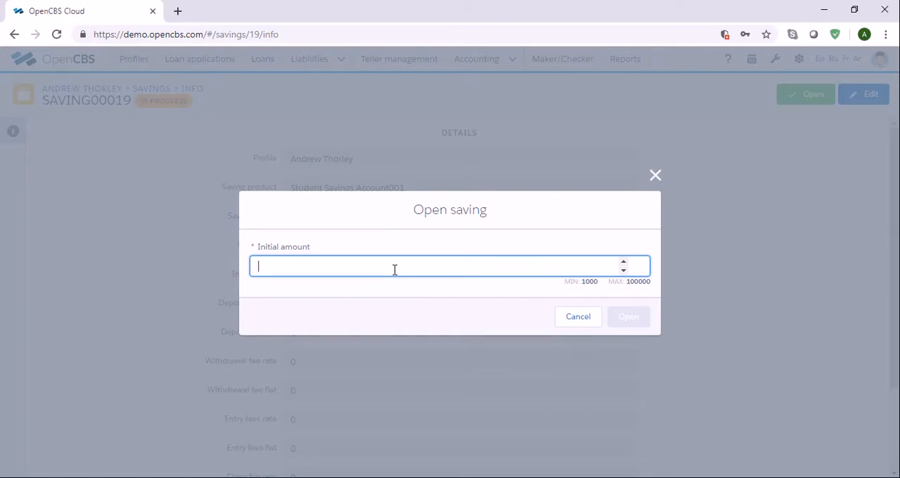
text(40000)
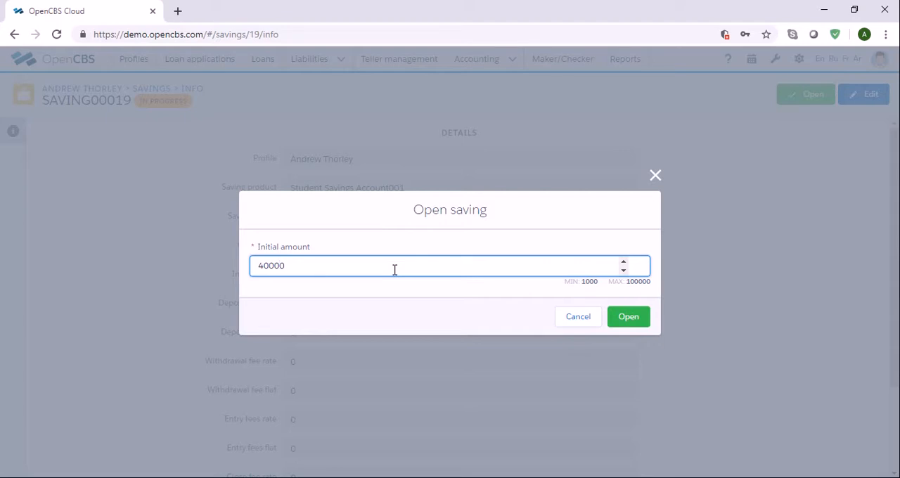
key(BackSpace)
click(631, 317)
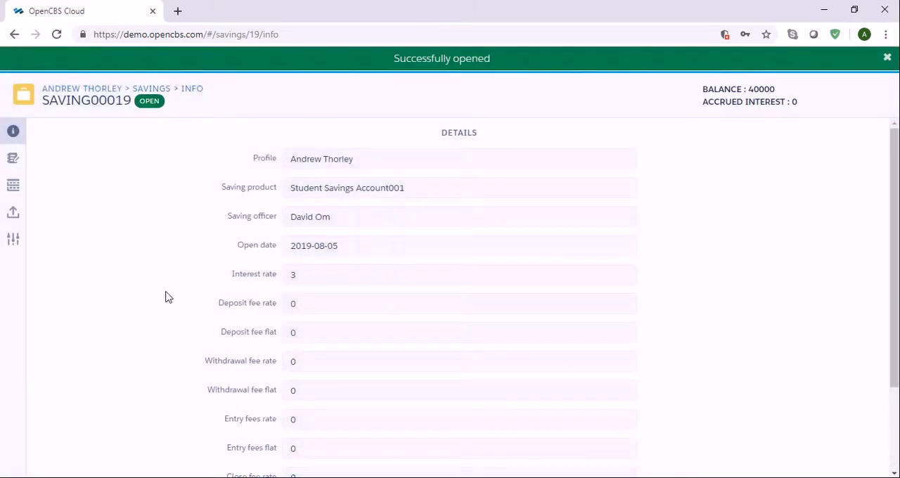
Review the saving's accounting entries and its saving account statement.
mouse_move(494, 87)
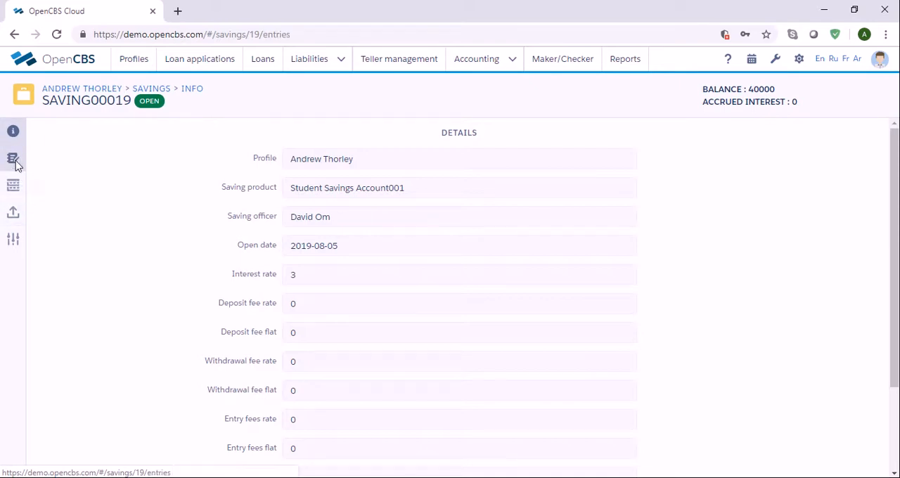
click(14, 160)
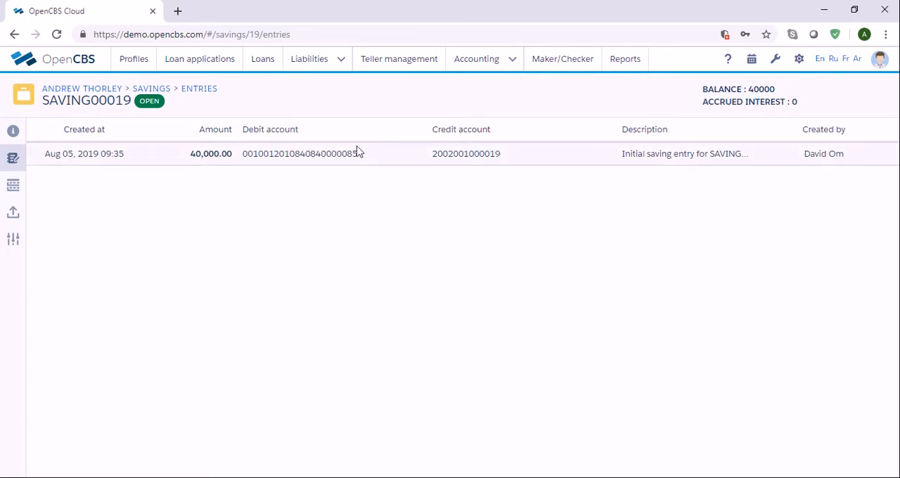
click(14, 189)
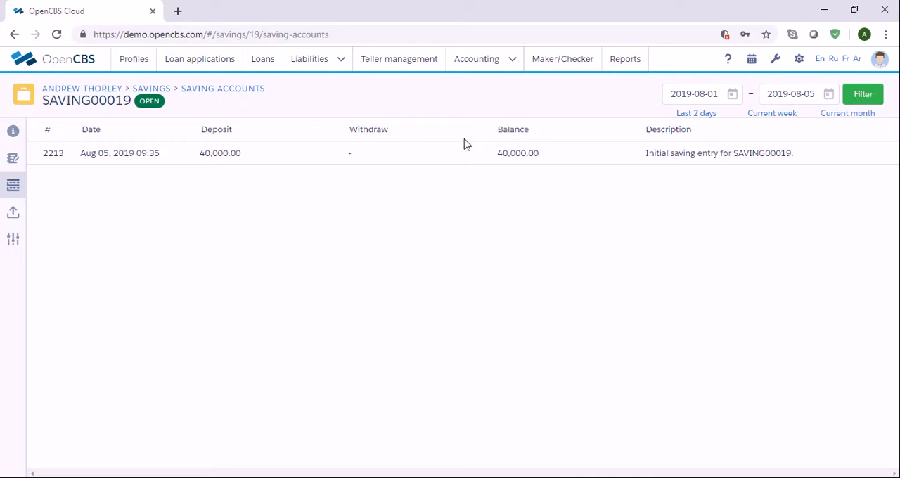
Deposit 5000 into the saving dated 2019-08-05 and check its accounting entries.
click(16, 246)
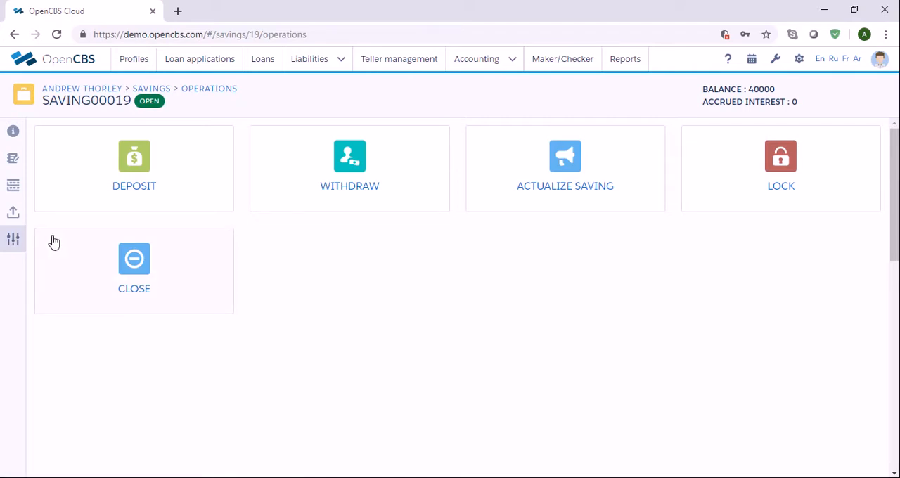
click(161, 202)
click(275, 248)
text(5000)
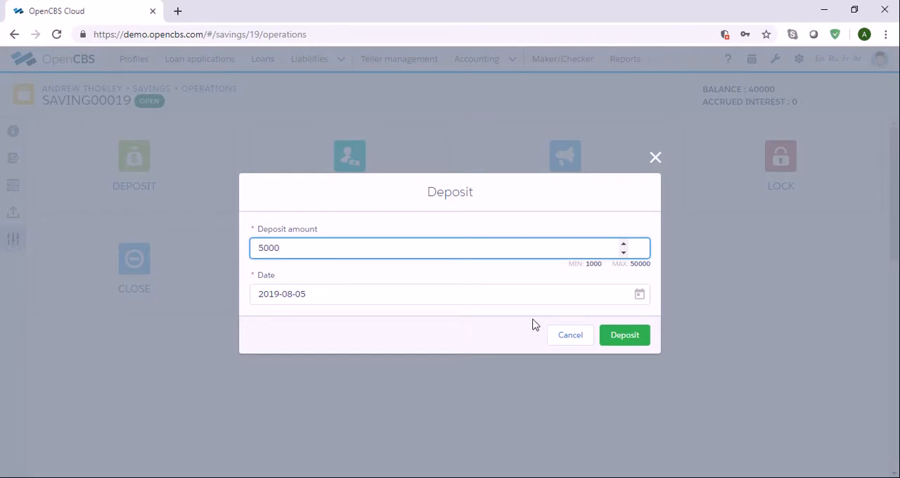
click(642, 297)
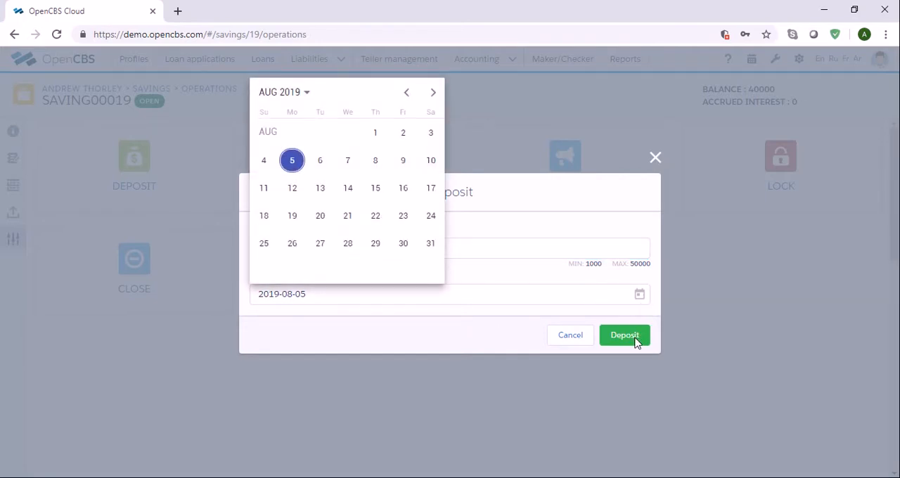
click(635, 338)
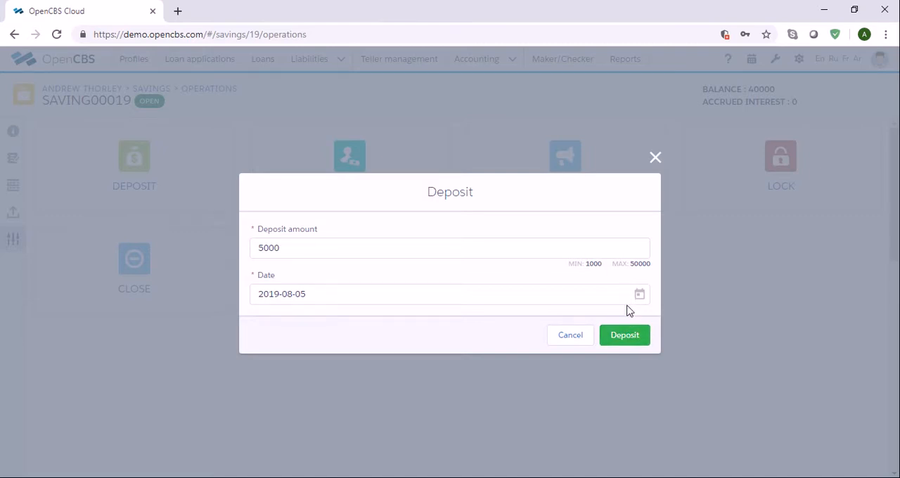
click(631, 336)
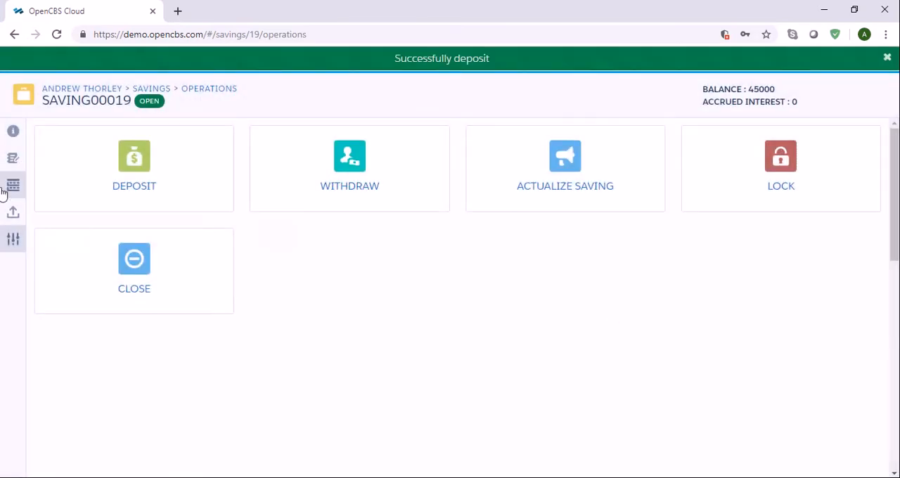
click(19, 163)
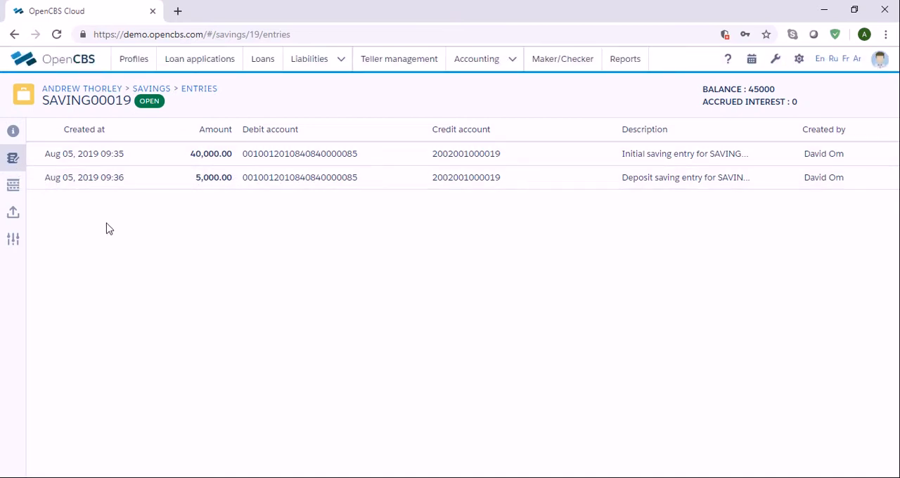
Withdraw 1000 from the saving dated 2019-08-05.
click(16, 244)
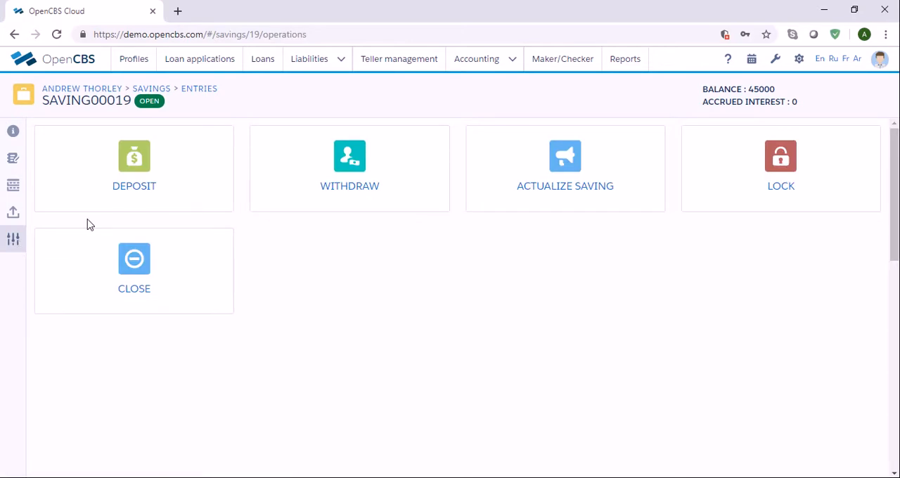
click(412, 197)
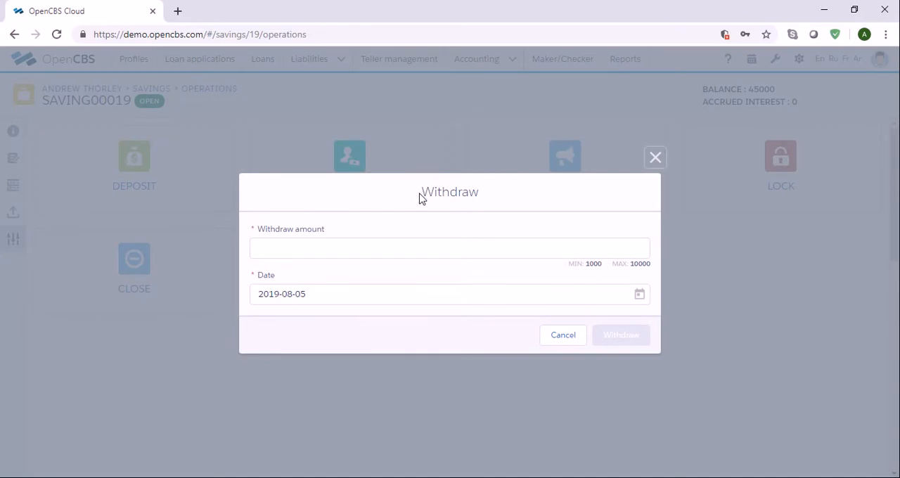
click(418, 245)
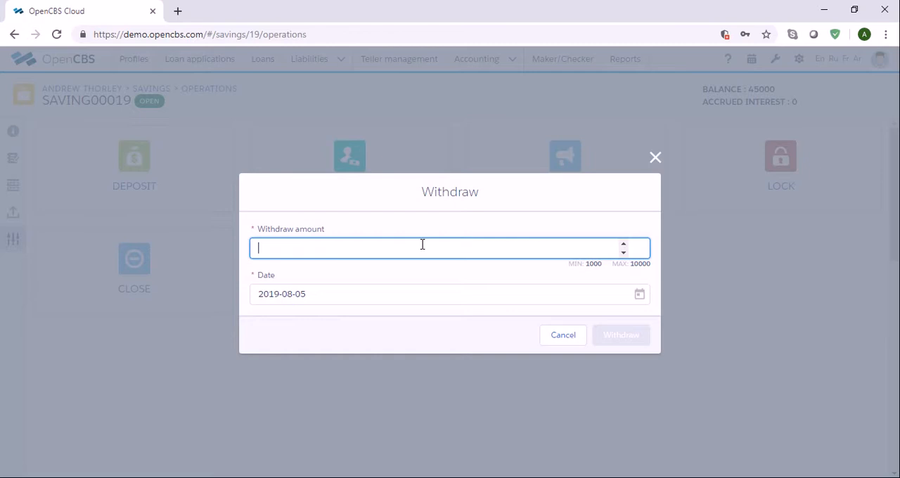
text(1000)
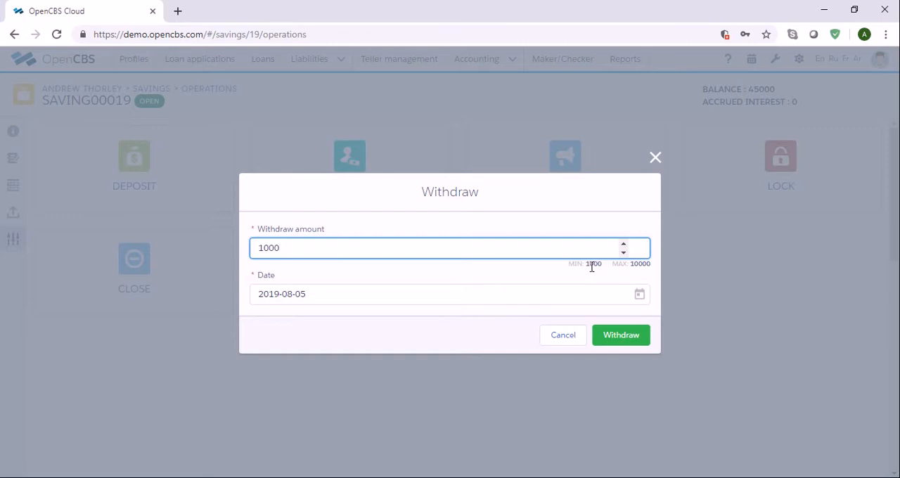
drag(587, 265, 626, 278)
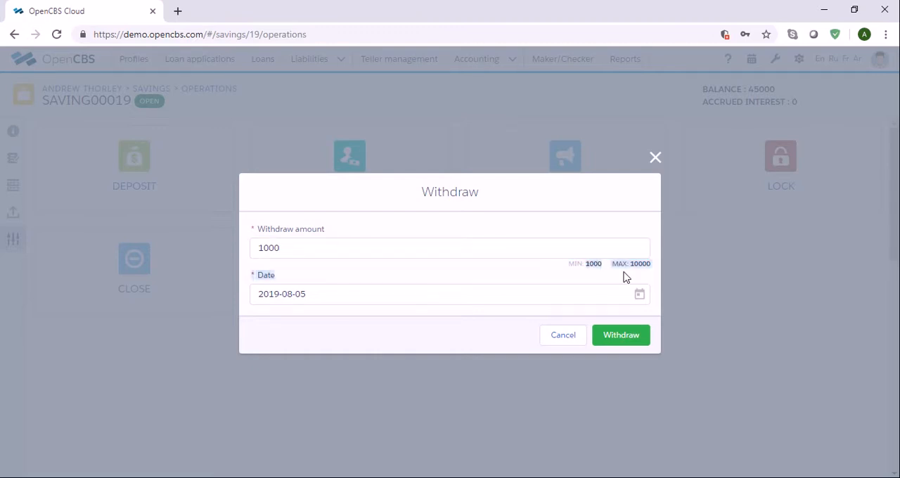
click(378, 244)
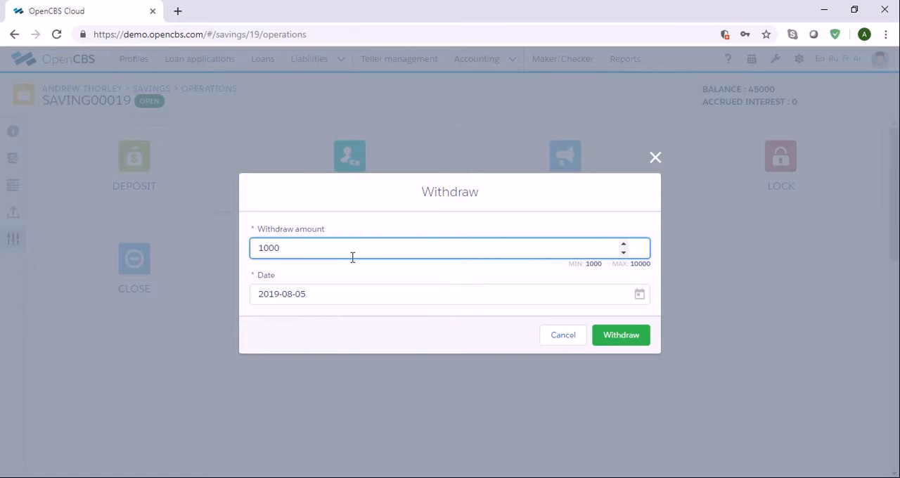
click(640, 295)
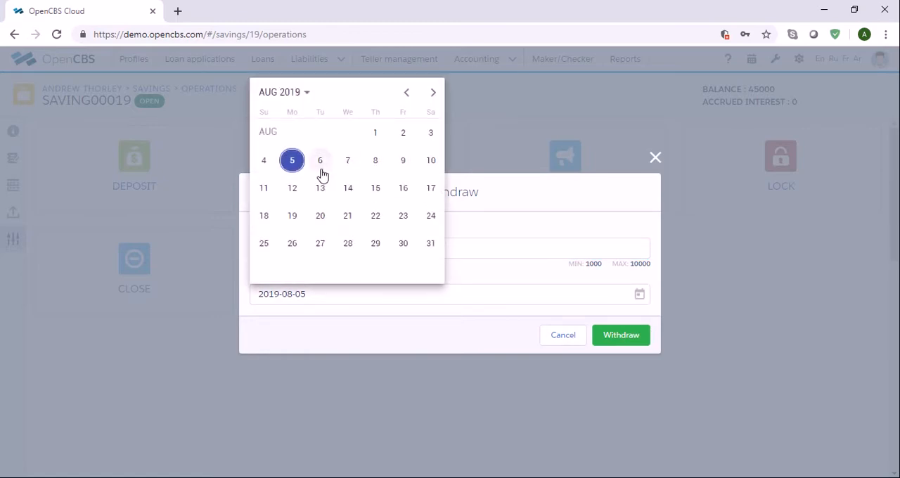
click(294, 163)
click(631, 339)
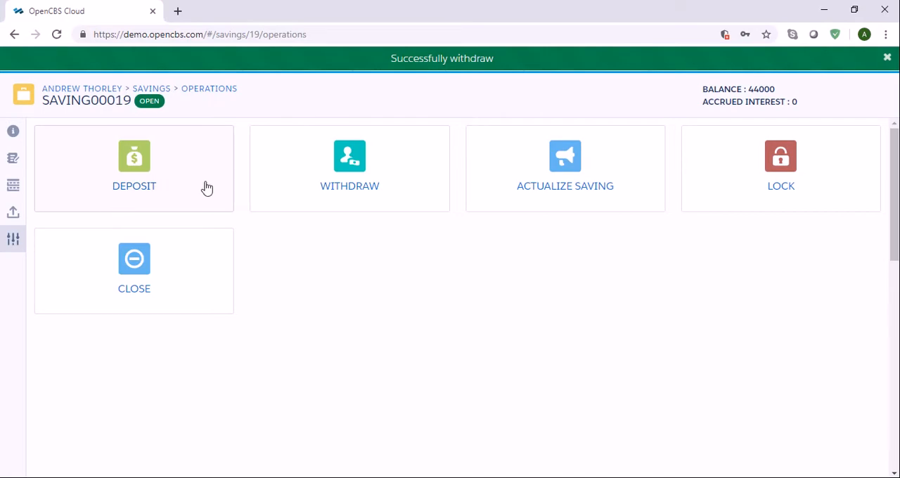
Review the saving's accounting entries and its saving account statement.
click(12, 160)
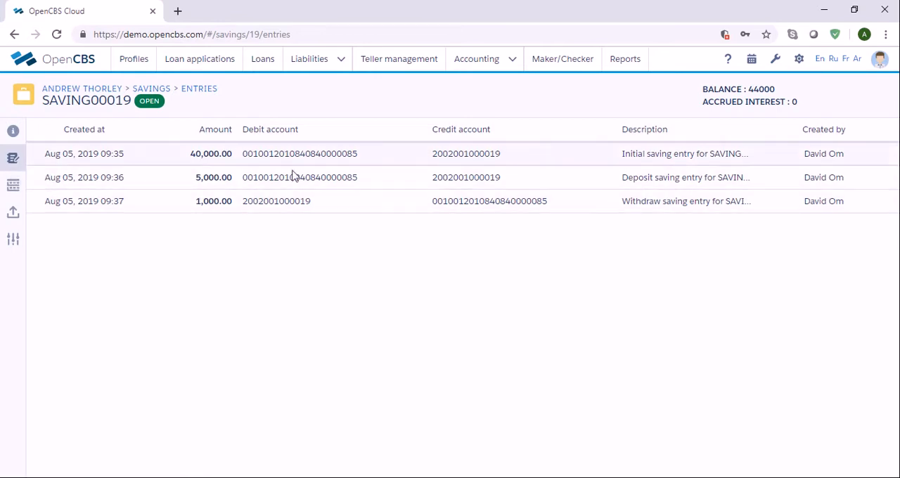
click(14, 186)
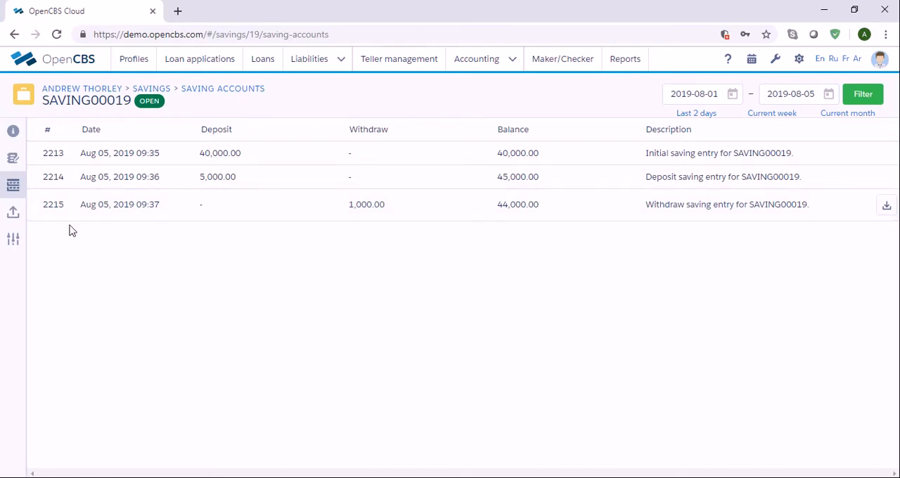
click(11, 241)
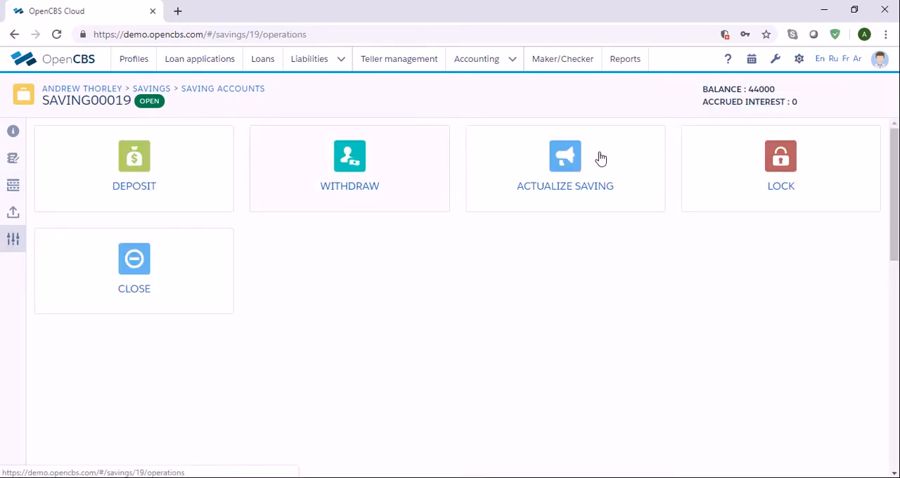
click(614, 202)
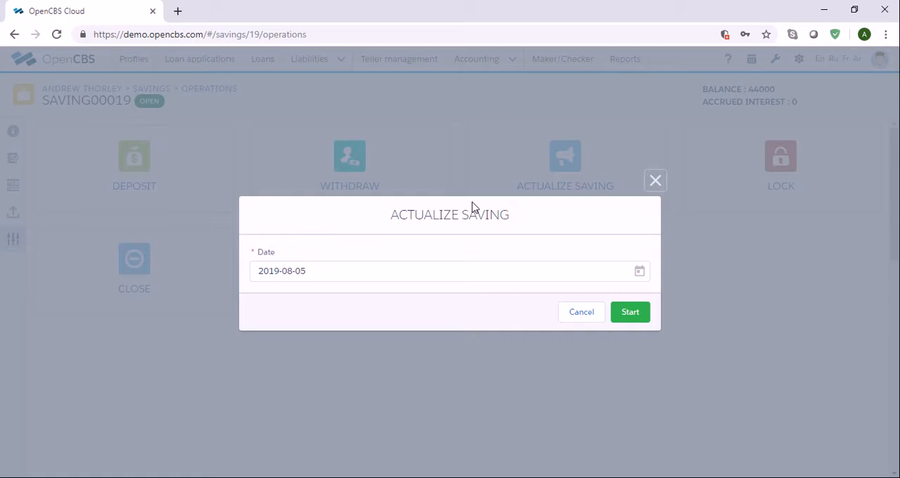
click(640, 273)
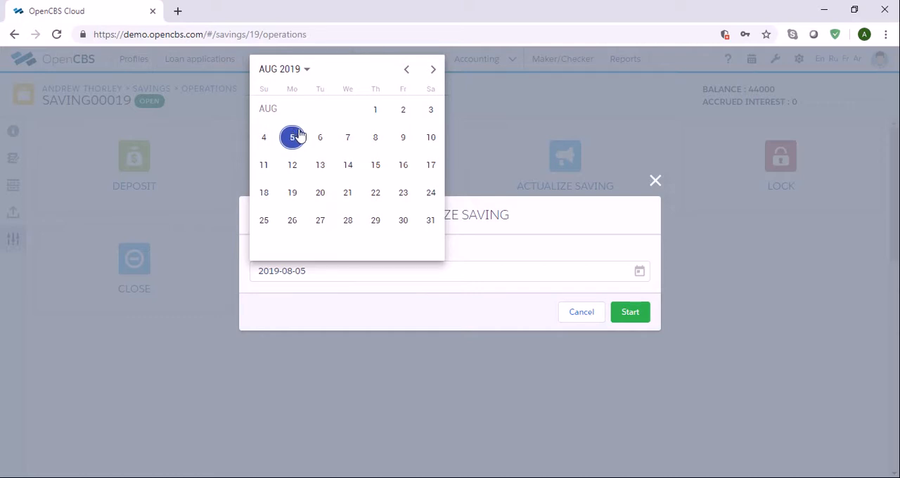
click(406, 70)
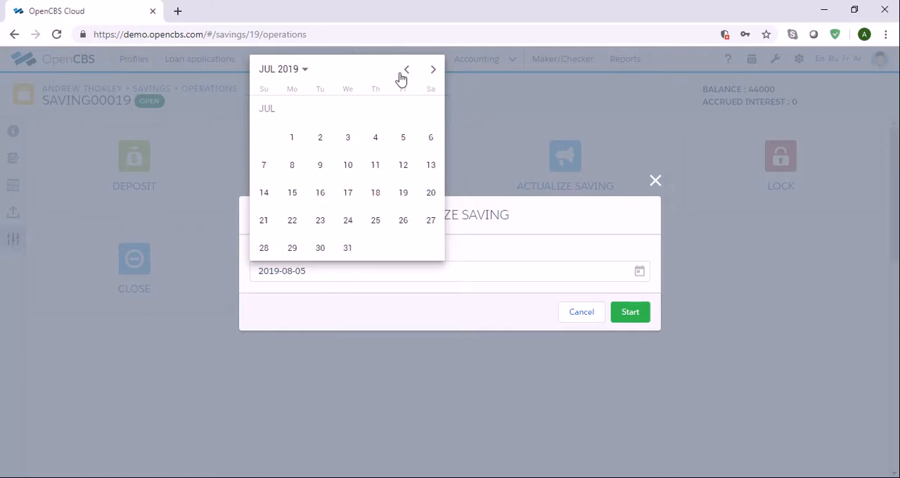
click(407, 69)
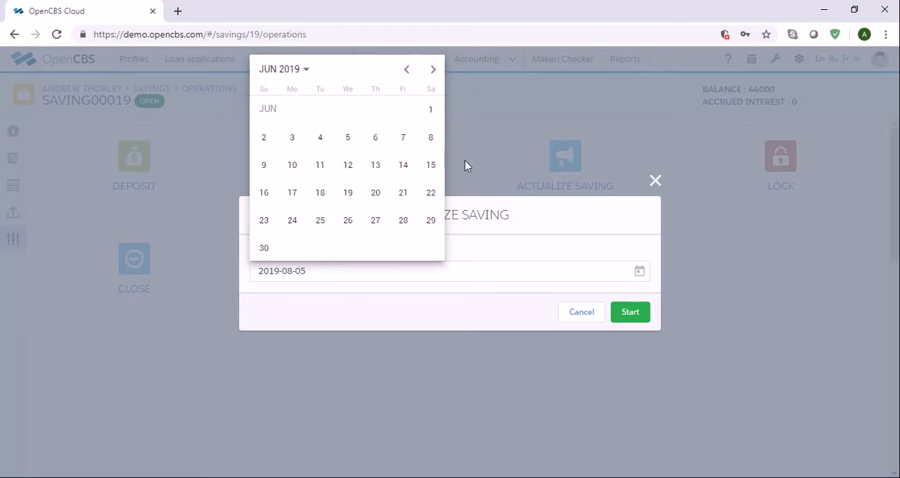
click(655, 182)
click(654, 182)
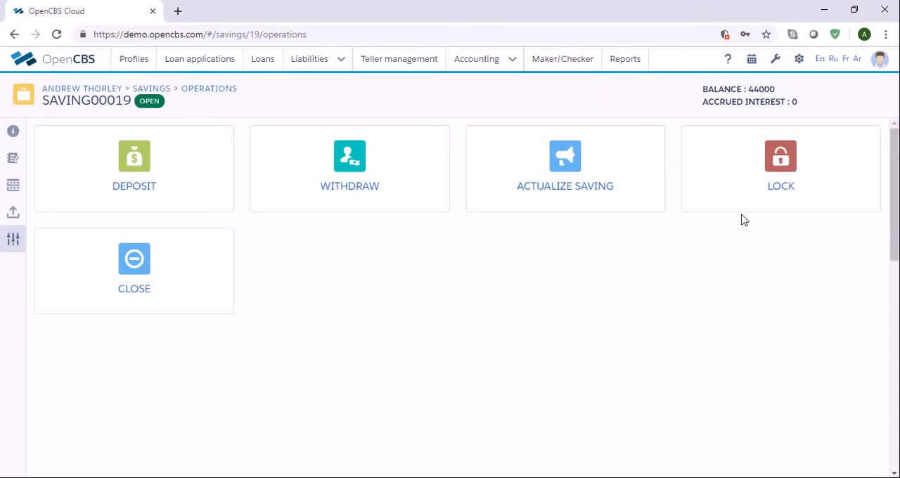
Lock the saving and unlock it again, confirming each action.
click(740, 206)
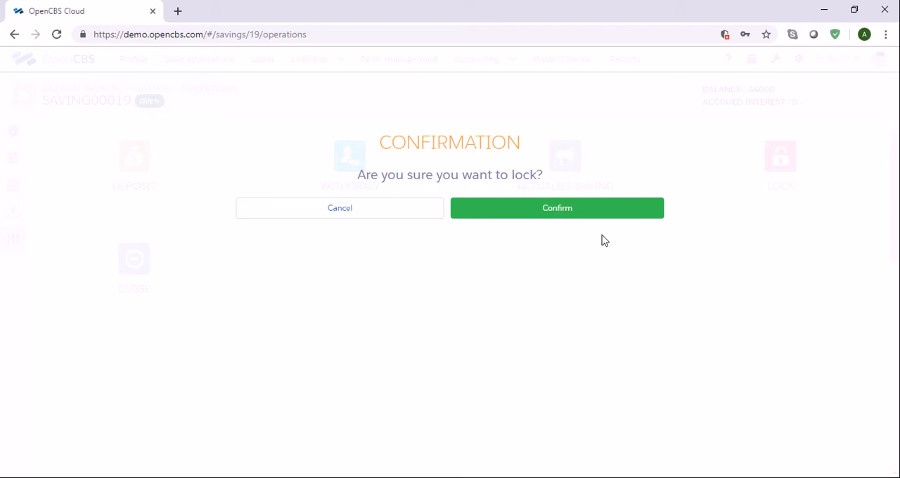
click(597, 215)
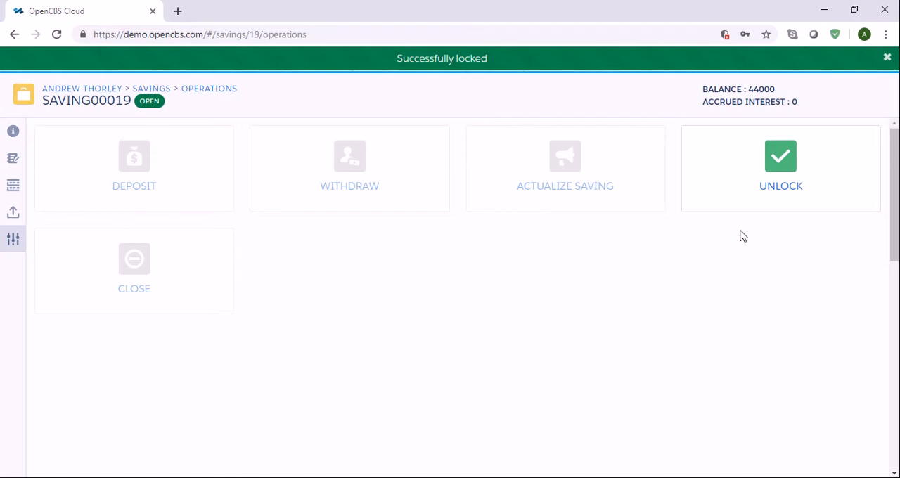
click(778, 206)
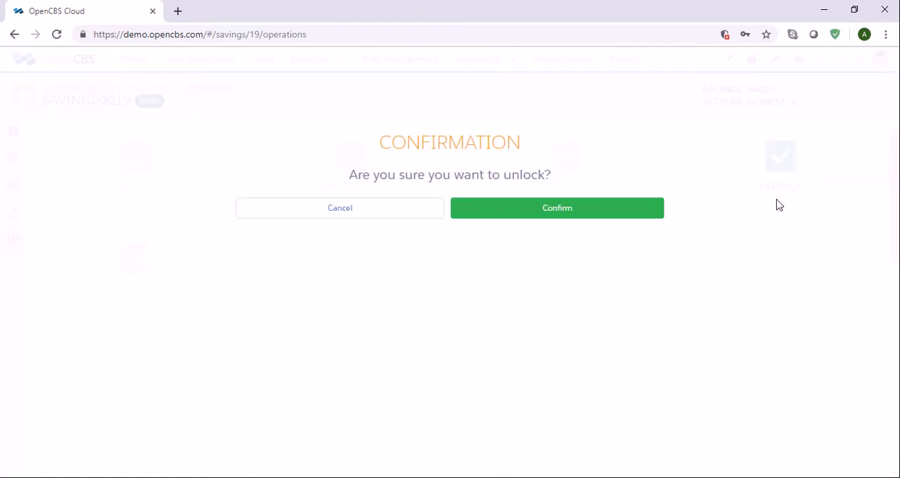
click(603, 218)
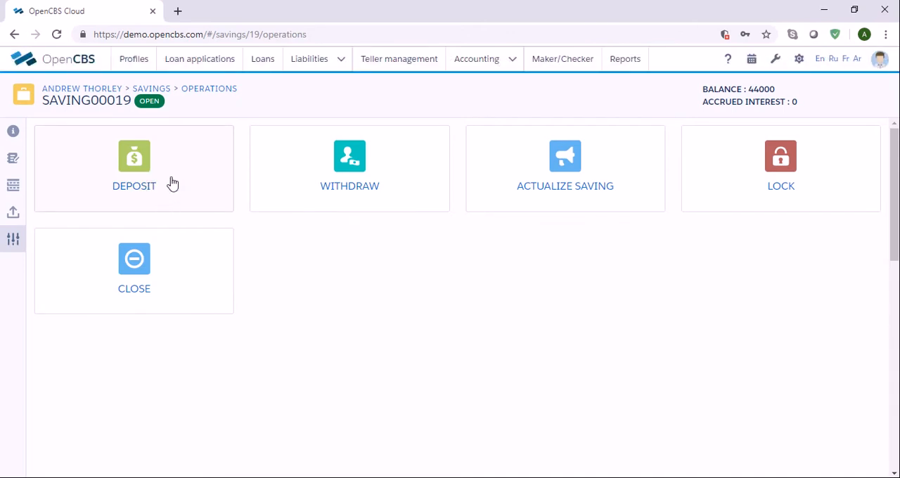
Close the saving and reopen it with an initial amount of 40000.
click(166, 286)
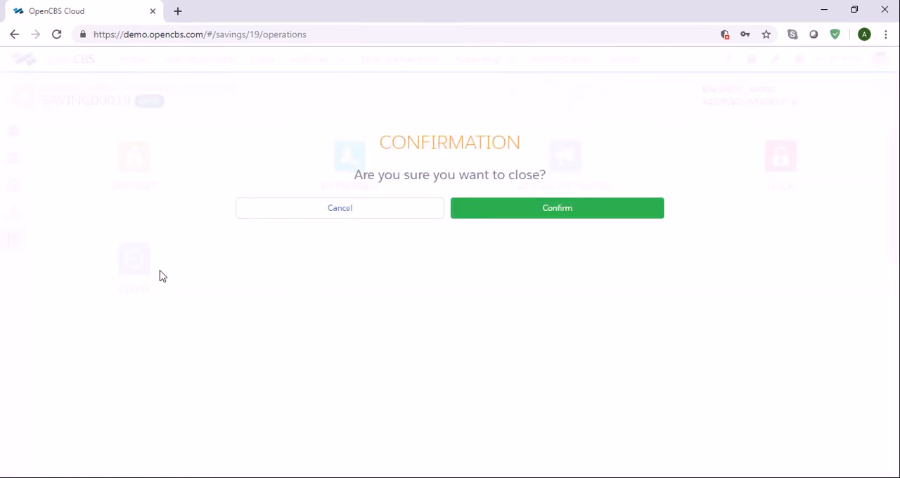
click(572, 220)
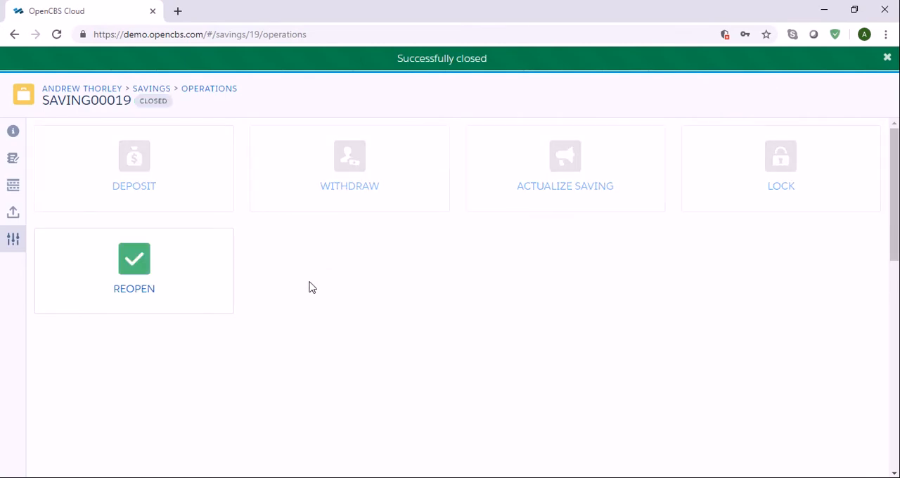
click(214, 302)
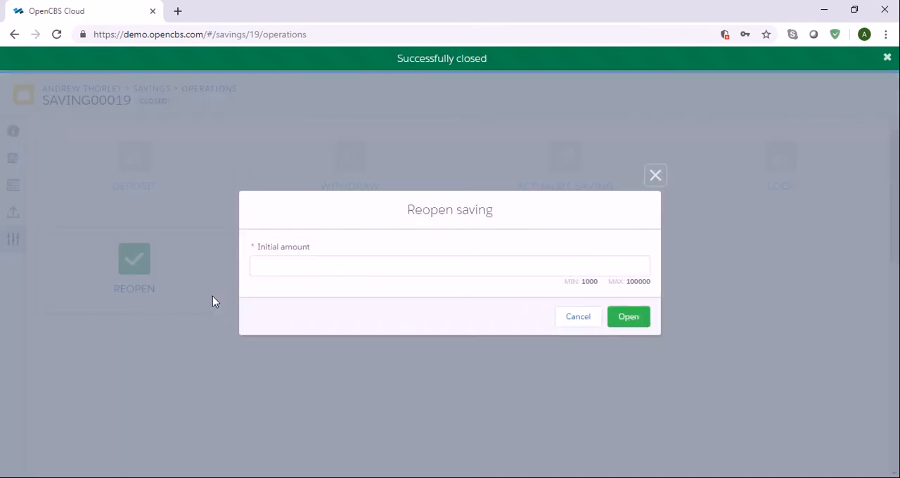
click(329, 266)
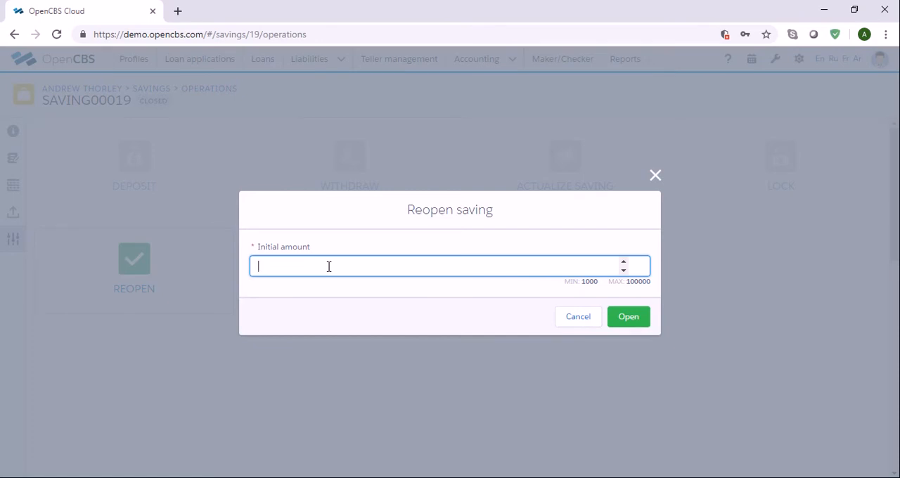
text(40000)
click(632, 317)
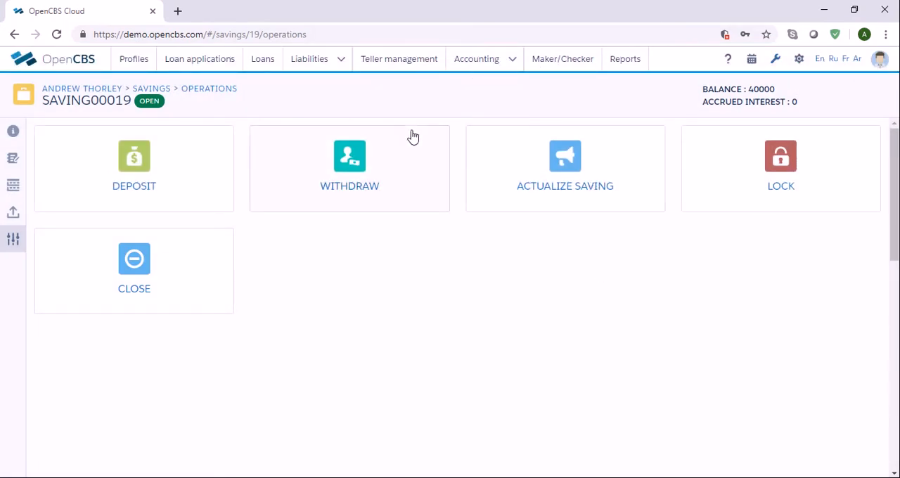
Open the list of all savings.
mouse_move(344, 61)
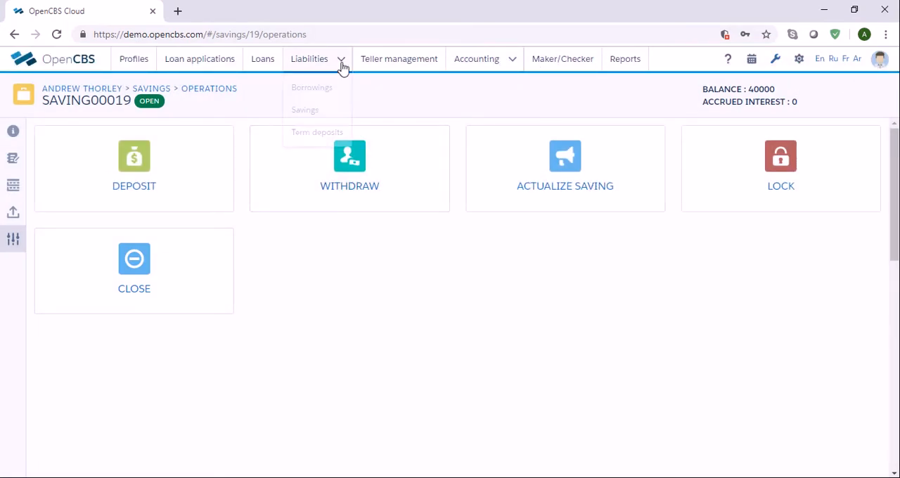
click(320, 113)
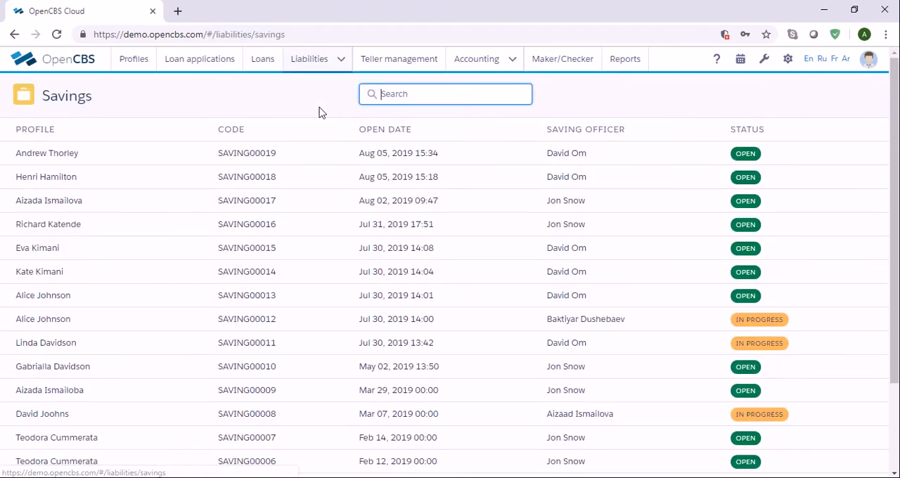
mouse_move(324, 60)
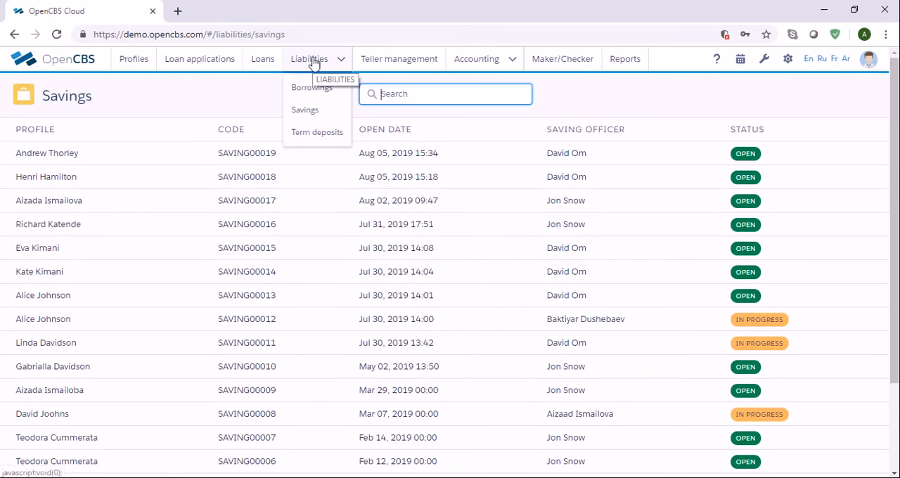
click(315, 112)
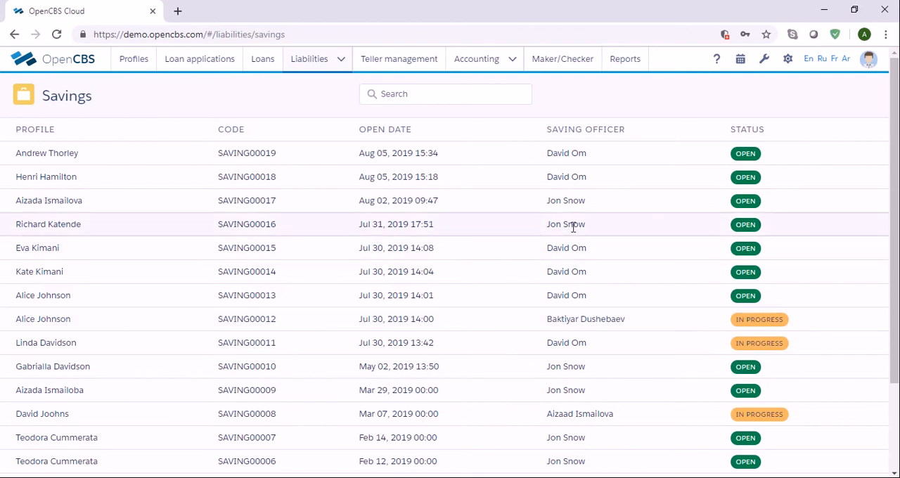
Open saving SAVING00019 from the savings list and switch to its operations page.
scroll(578, 225, down, 3)
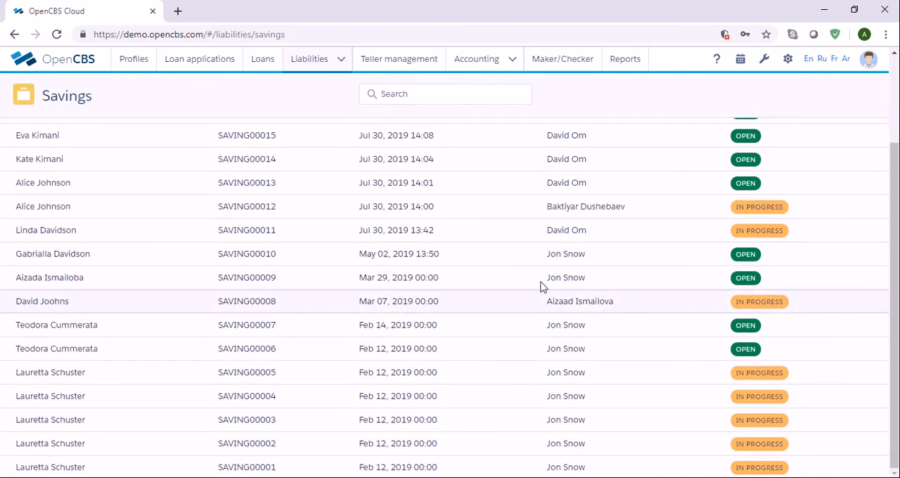
scroll(539, 287, up, 3)
click(405, 94)
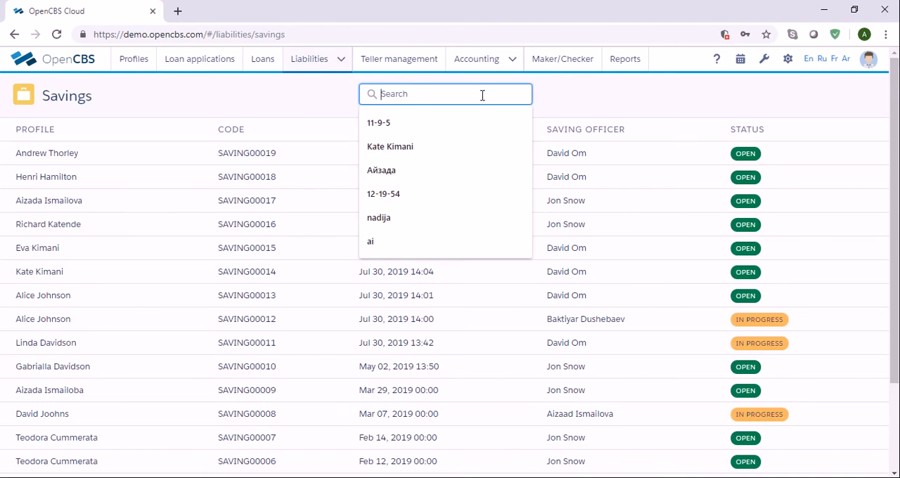
click(575, 100)
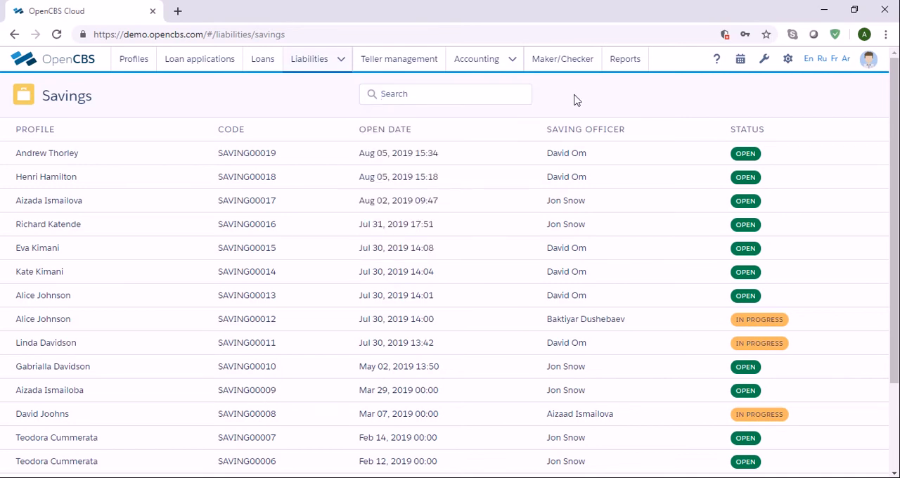
click(268, 161)
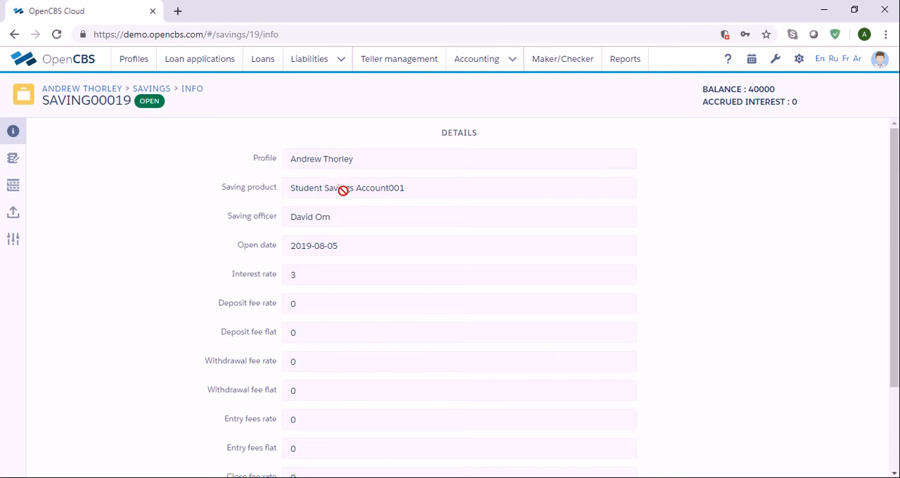
click(12, 242)
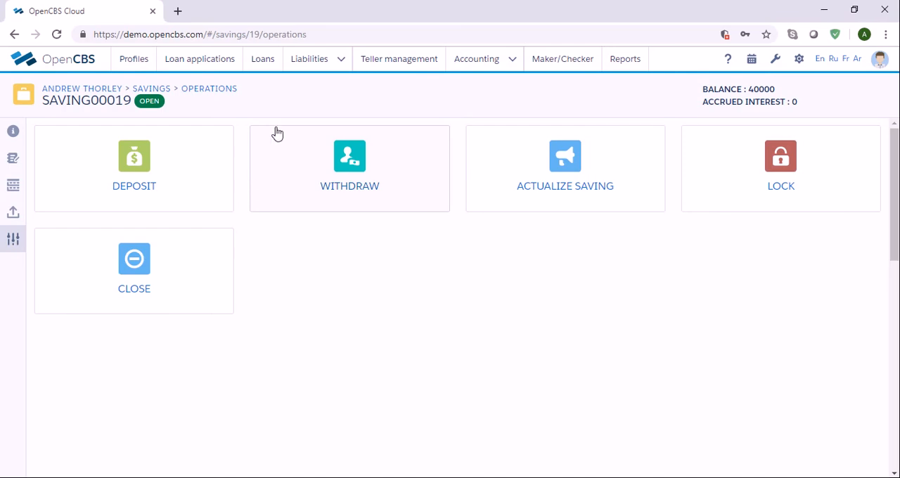
Return to the list of all savings.
click(341, 60)
click(322, 115)
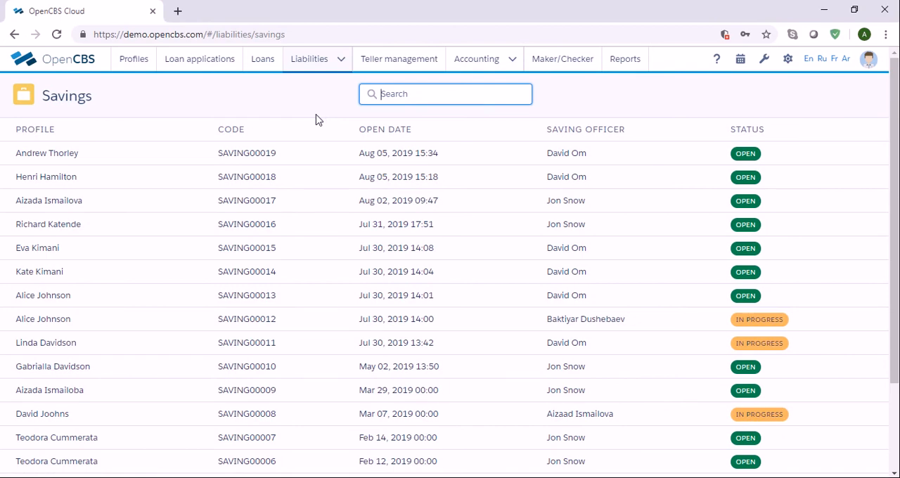